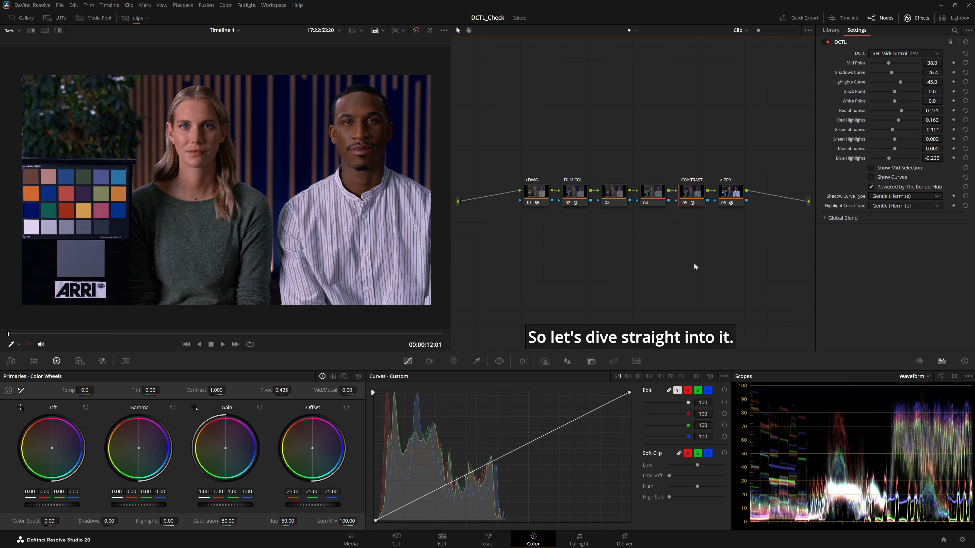
Bypass the CONTRAST node and try Contrast 1.186 with Pivot 0.383 on node 03, resetting both values.
key(ctrl+d)
click(617, 196)
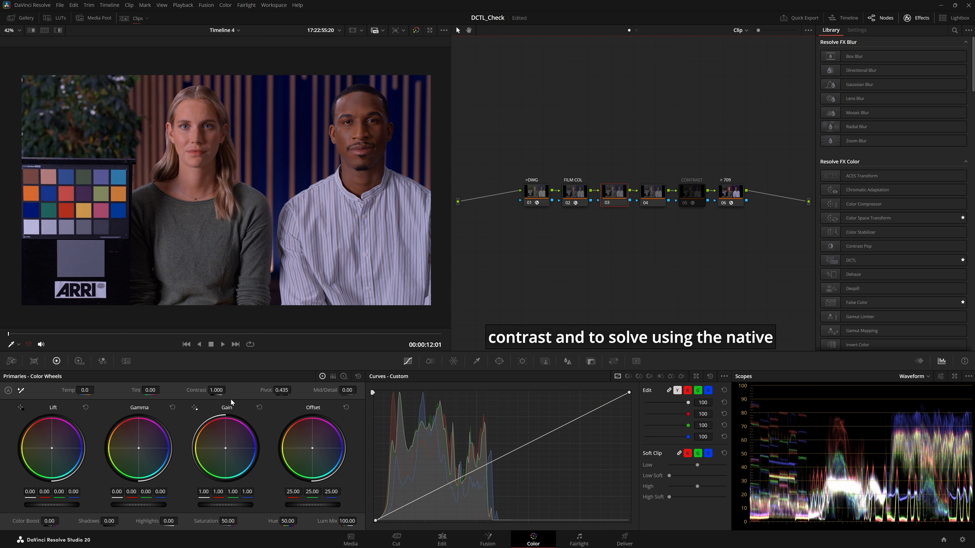
drag(211, 389, 257, 390)
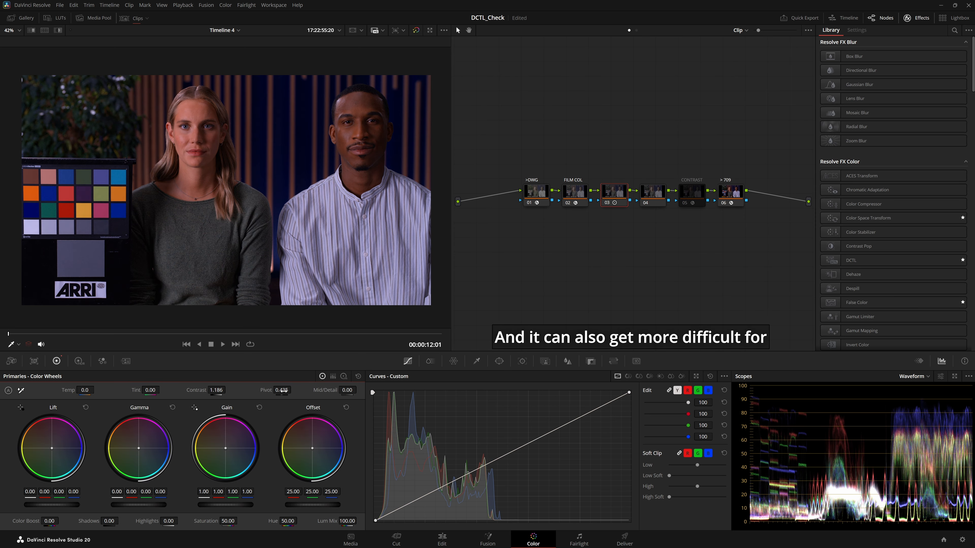
drag(281, 390, 270, 389)
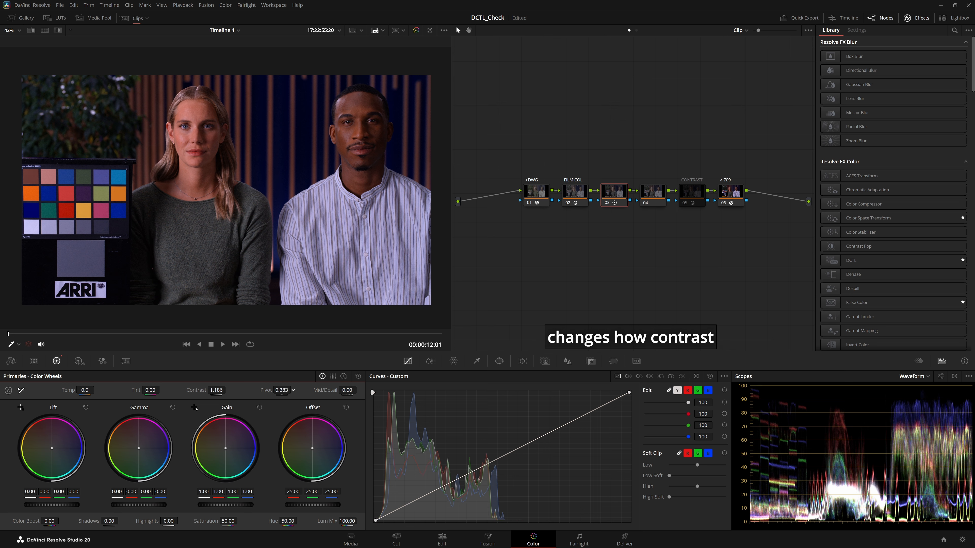
double_click(266, 391)
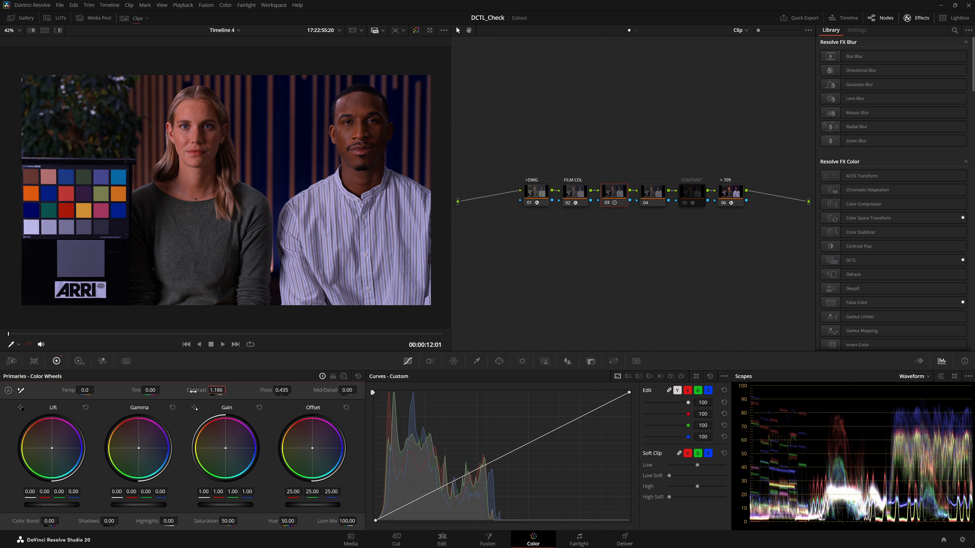
double_click(196, 390)
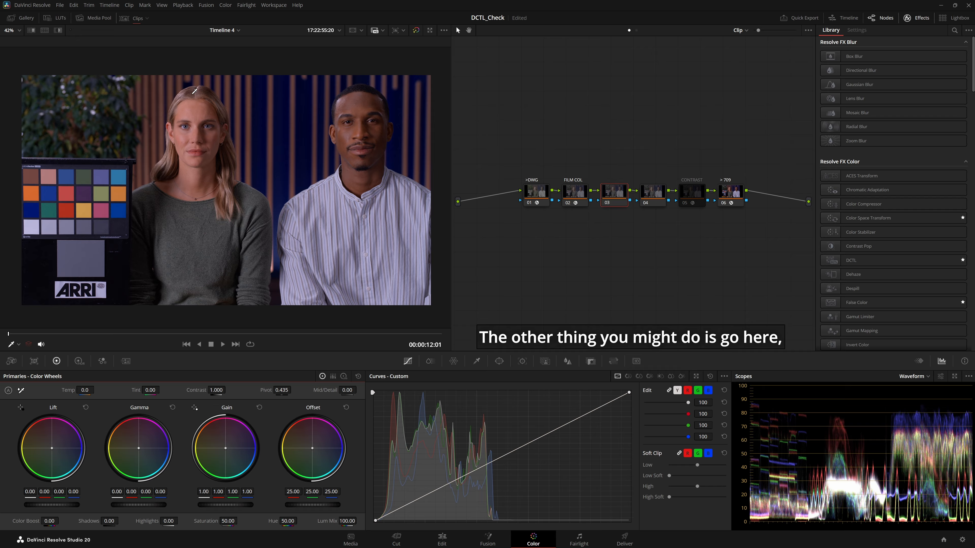
Try an S-shaped contrast curve on node 03 from a sampled hair tone, with the curve channels unlinked for separate editing.
click(201, 106)
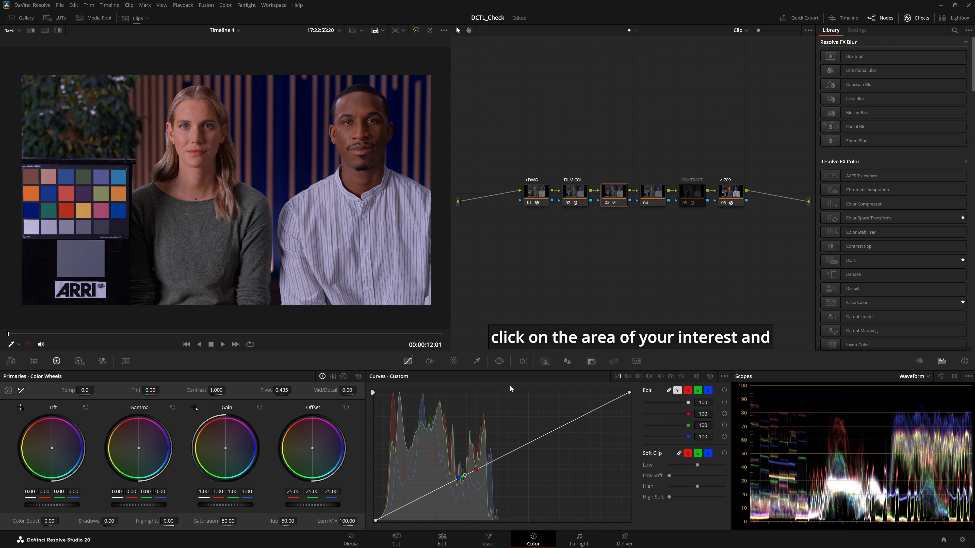
drag(429, 493, 428, 499)
drag(508, 452, 507, 449)
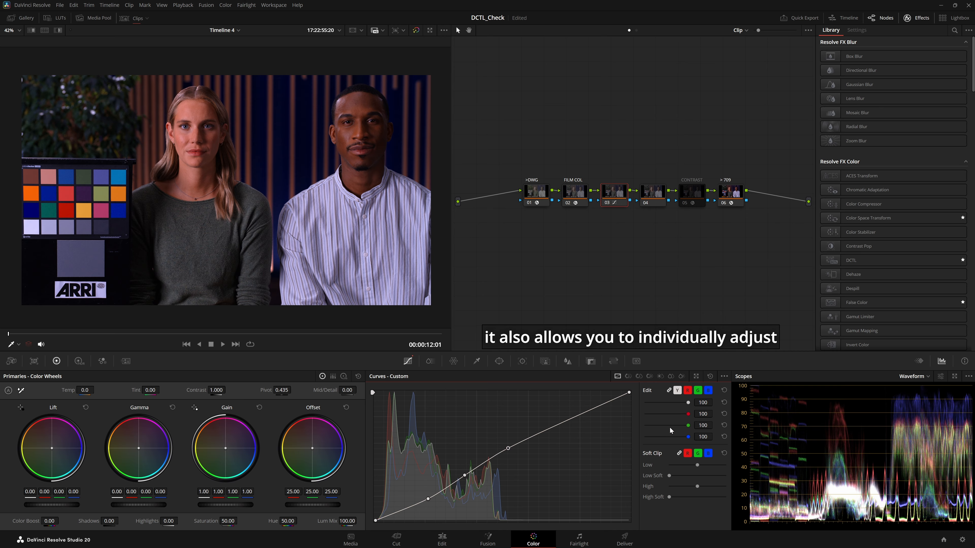
click(668, 391)
click(708, 391)
click(678, 391)
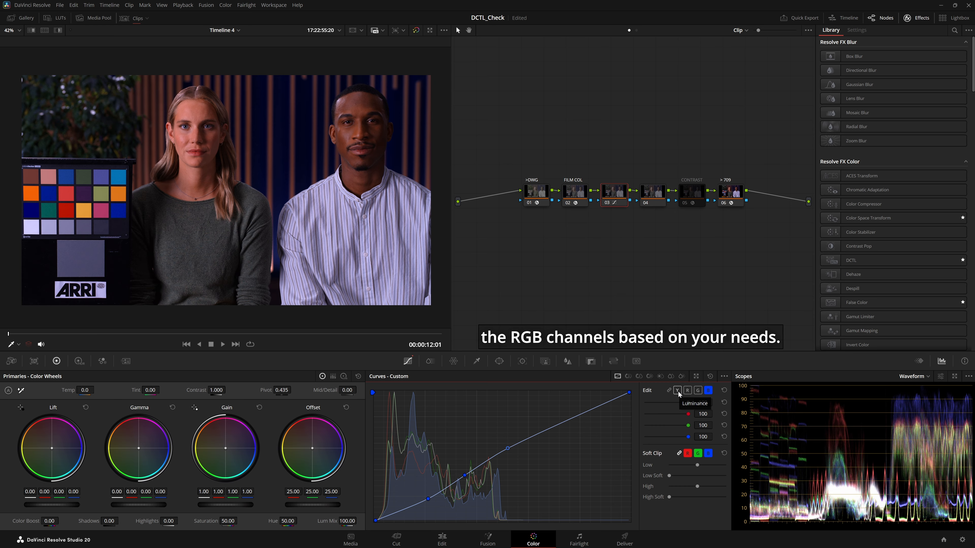
drag(502, 450, 502, 453)
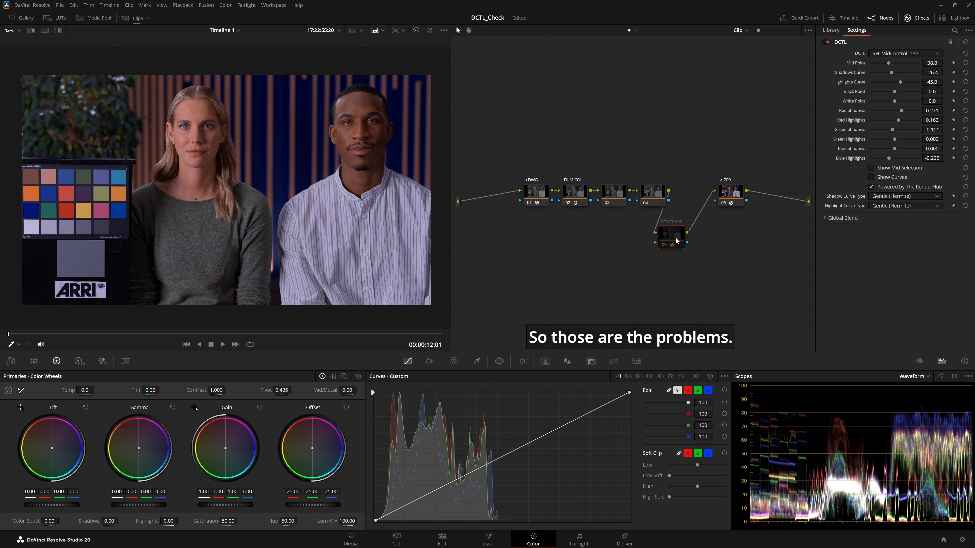
Re-enable the CONTRAST node and reset all of its DCTL settings.
key(ctrl+d)
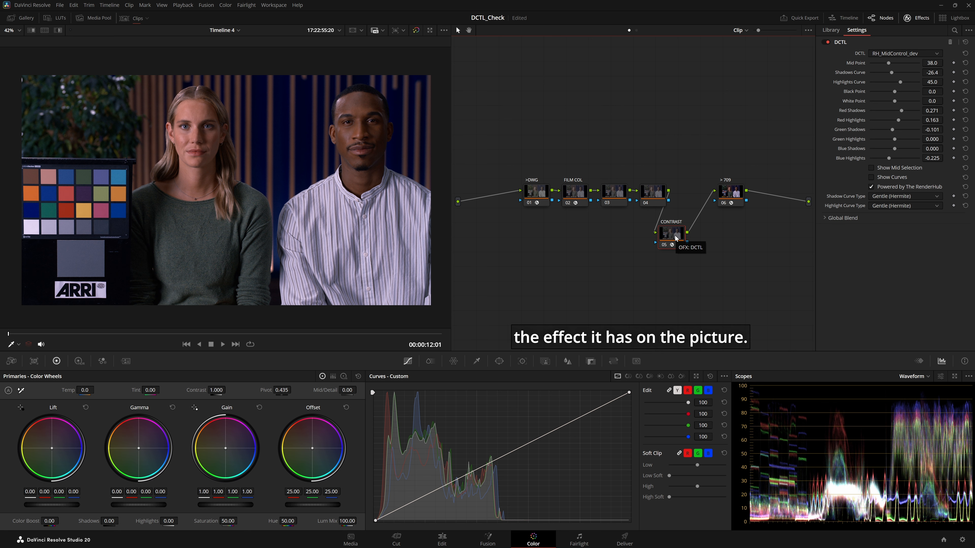
drag(675, 238, 676, 247)
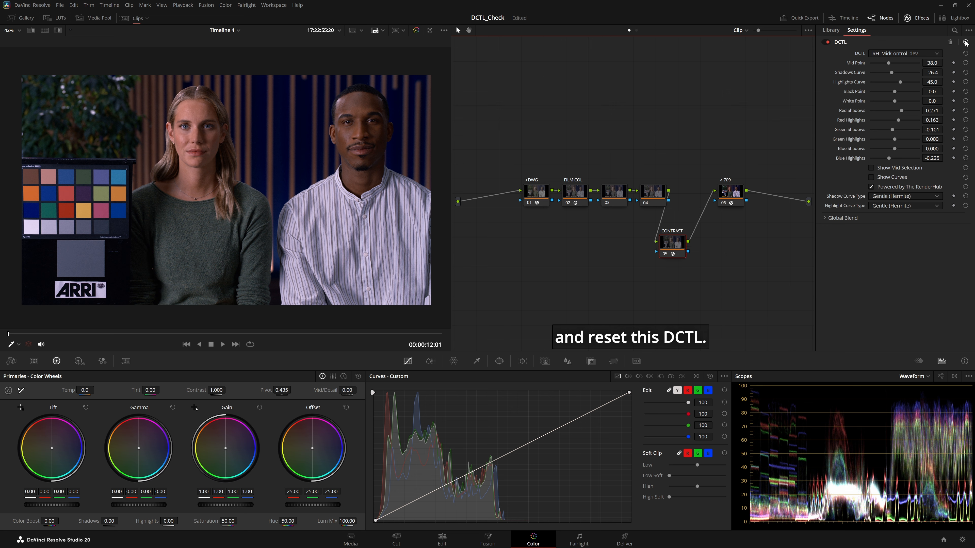
click(966, 42)
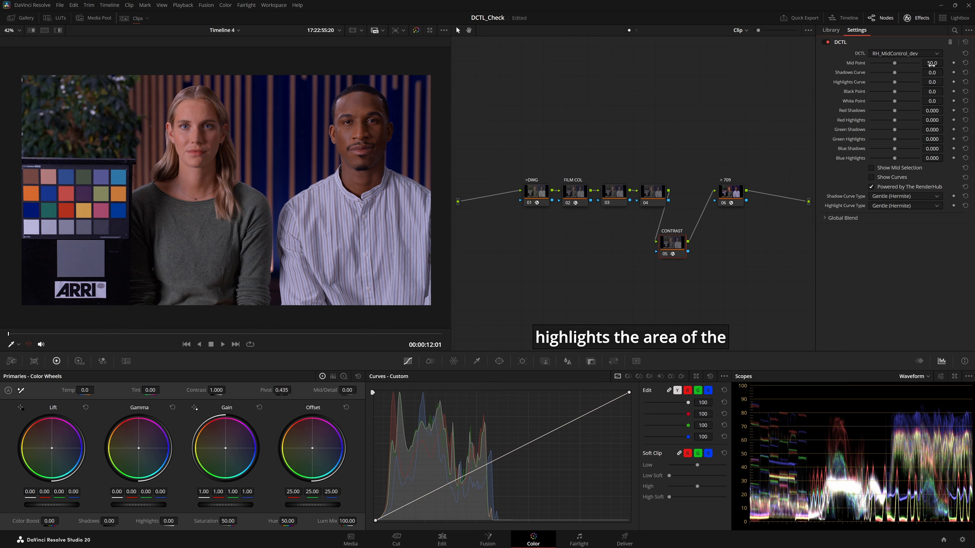
Set the DCTL's Mid Point to 37.2 using the mid selection mask view, and leave the mask view off.
click(890, 168)
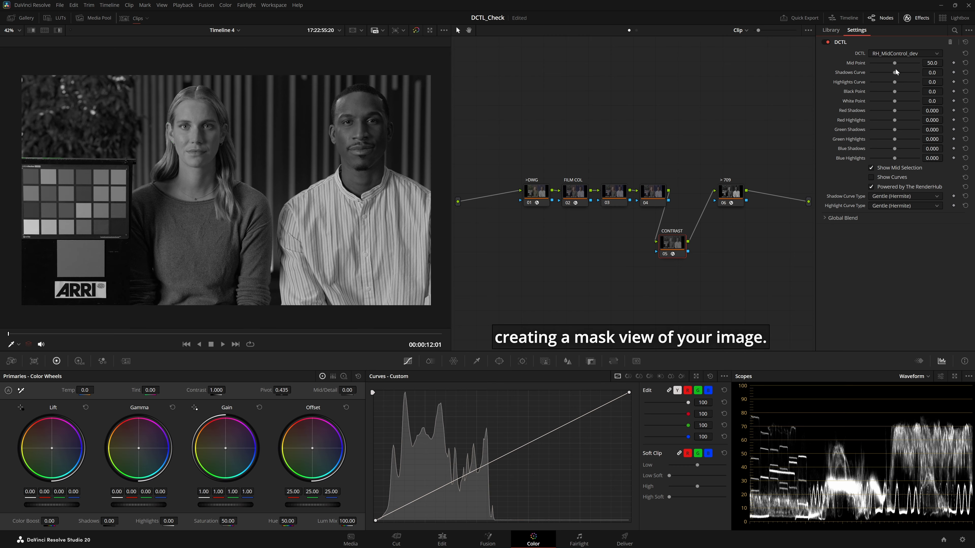
drag(894, 63, 885, 63)
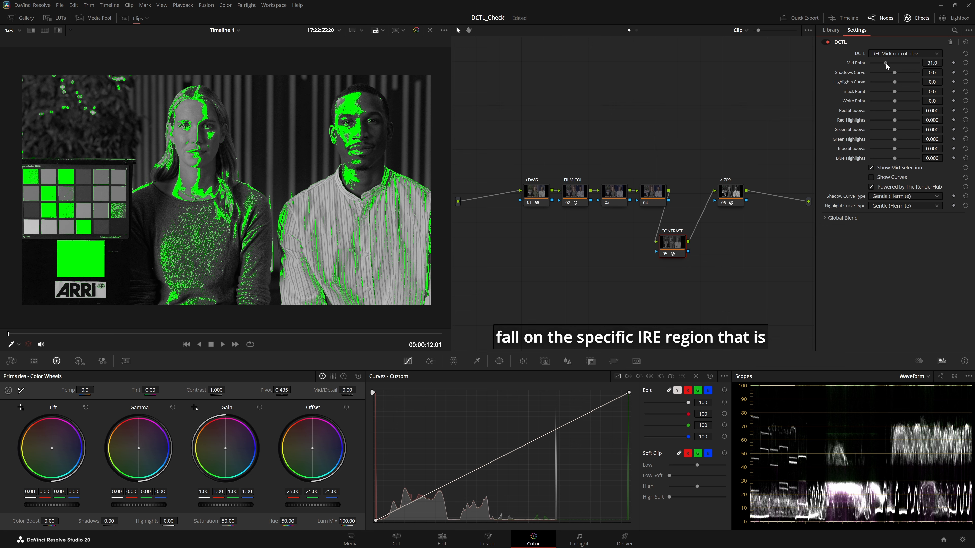
drag(886, 64, 886, 63)
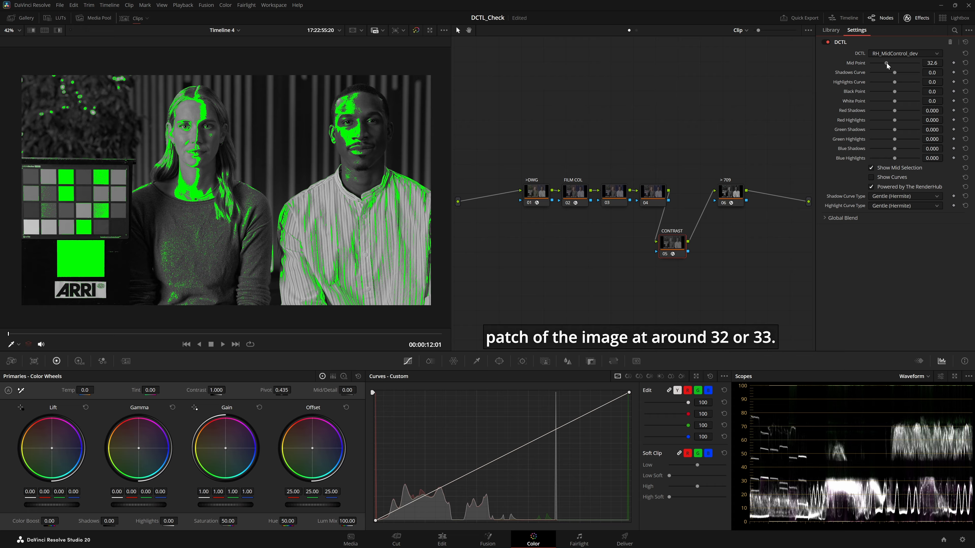
drag(887, 64, 889, 62)
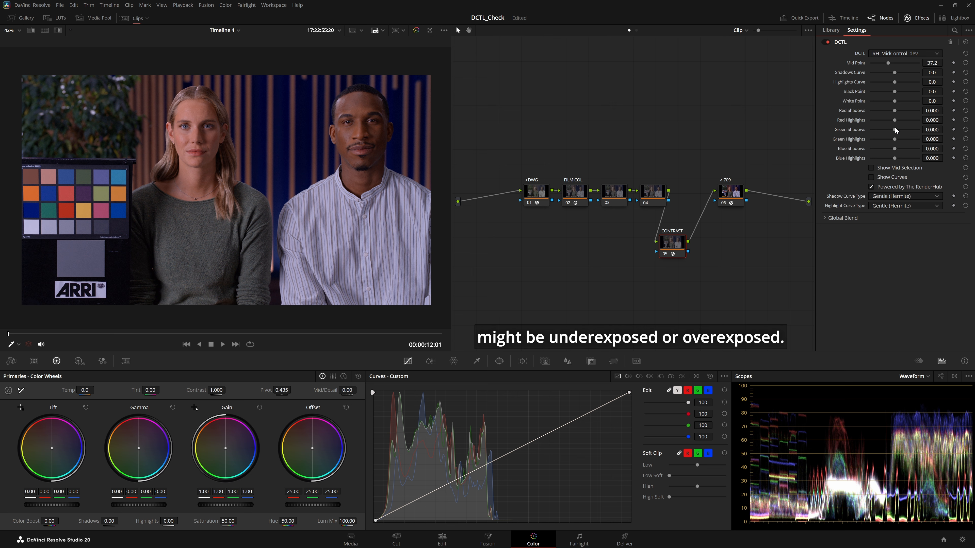
click(891, 170)
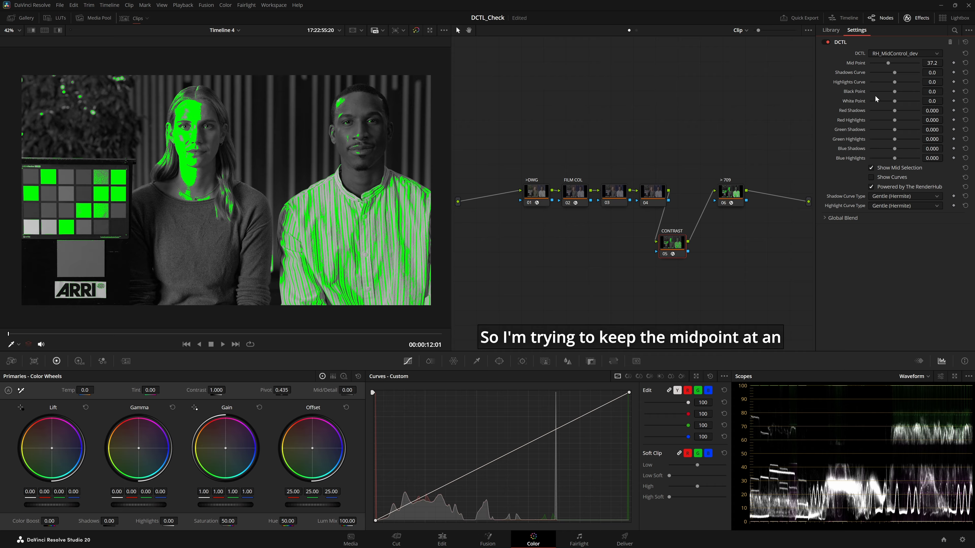
click(891, 168)
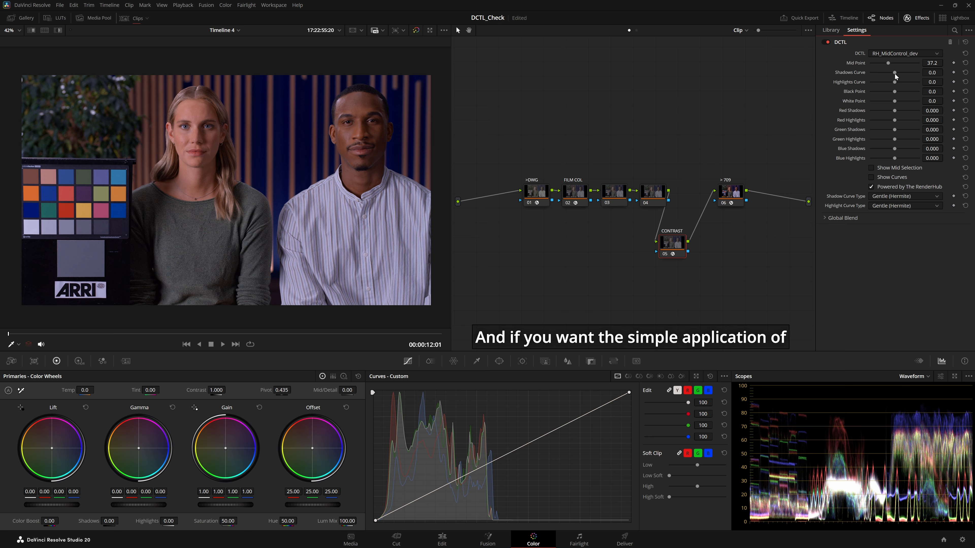
Try Shadows Curve -23.3 and Highlights Curve 51.2, and compare the shadow and highlight curve types against Gentle (Hermite).
drag(895, 73, 901, 81)
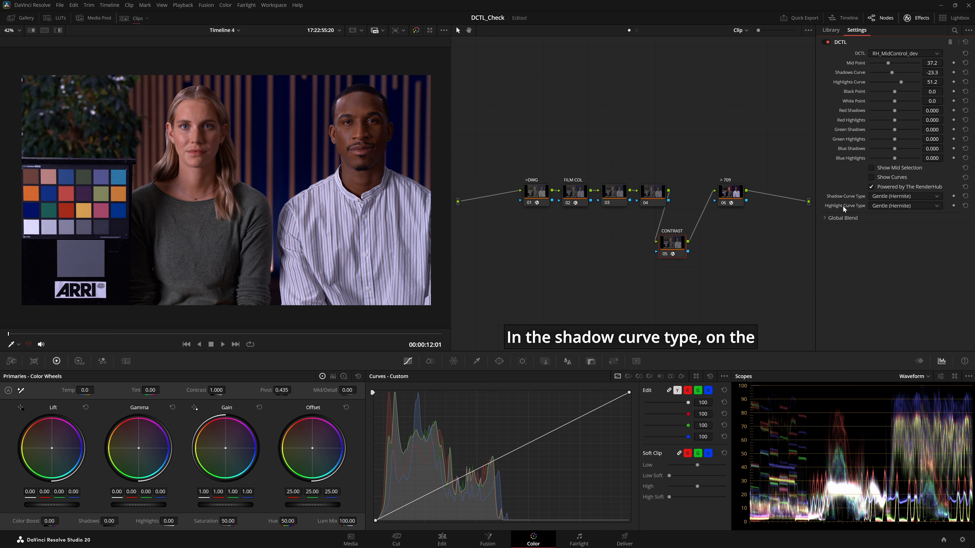
click(882, 199)
click(891, 214)
click(889, 197)
click(885, 226)
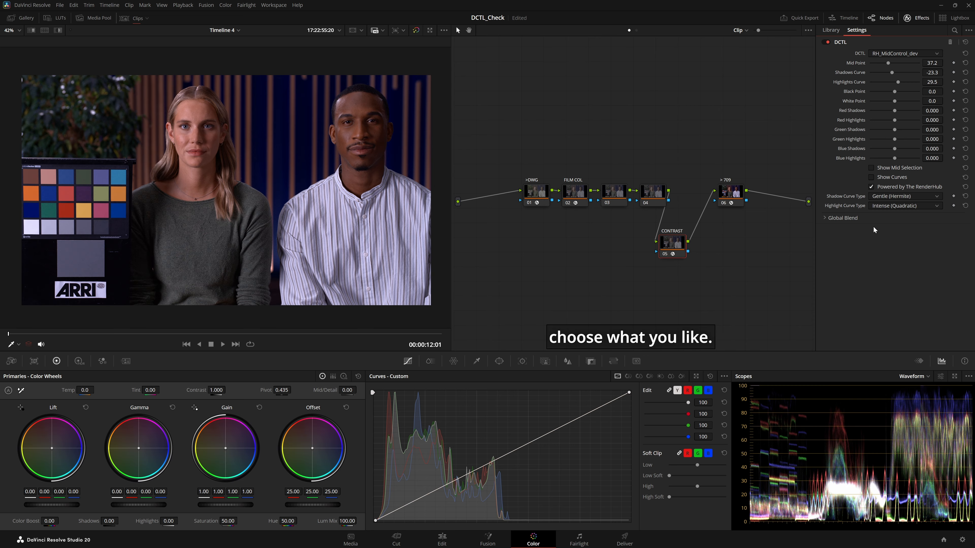
click(889, 206)
click(888, 217)
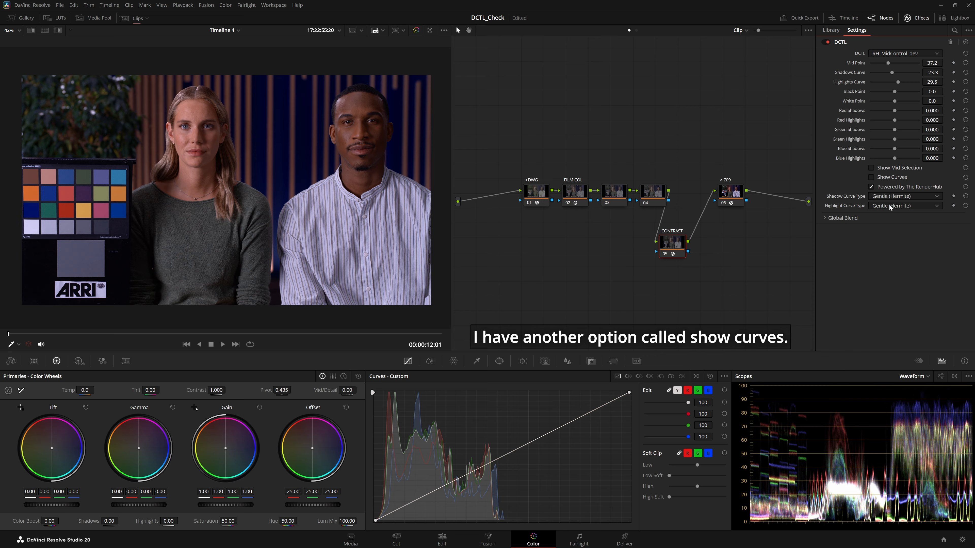
Overlay the DCTL's curves on the image and set Shadows Curve to -38.8 and Highlights Curve to 45.0.
click(887, 178)
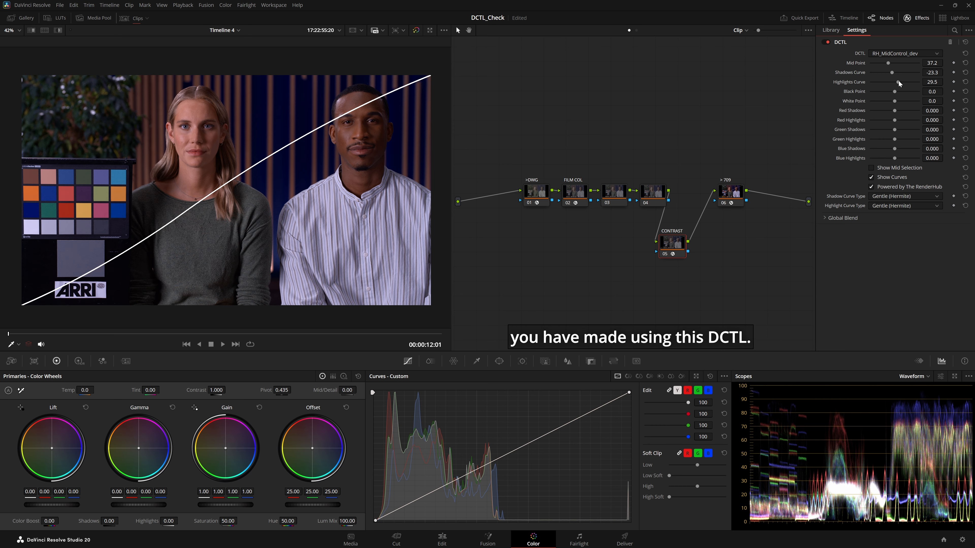
drag(898, 81, 900, 81)
drag(892, 72, 900, 82)
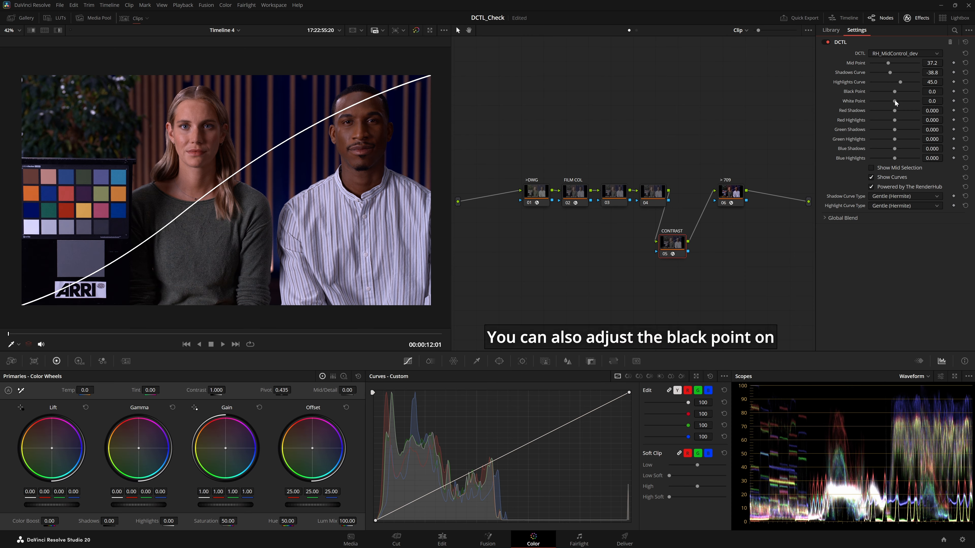
Try adjusting the DCTL's Black Point and White Point.
drag(894, 91, 892, 102)
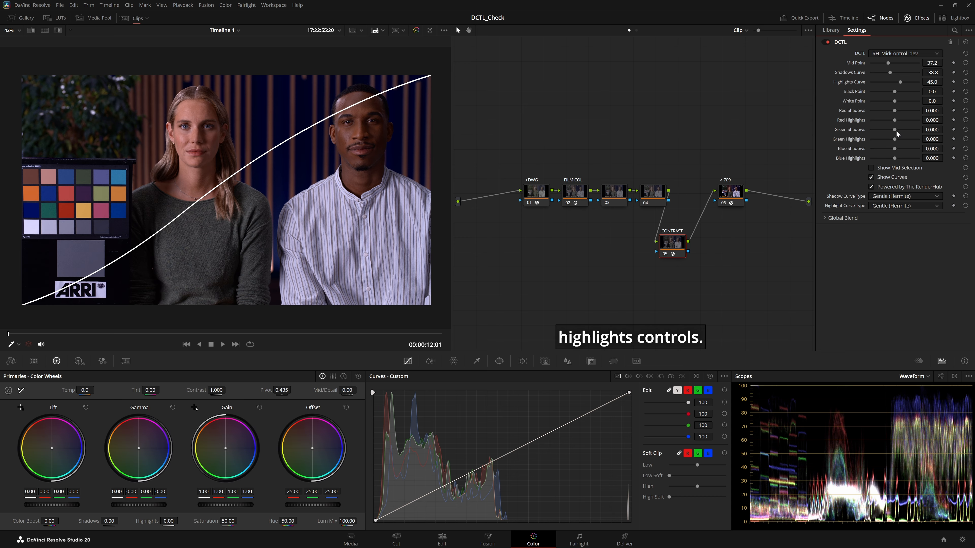
Set Red Shadows and Red Highlights to 0.085, Green Highlights to -0.101, Blue Shadows to -0.349 and Blue Highlights to -0.194.
drag(895, 121, 898, 121)
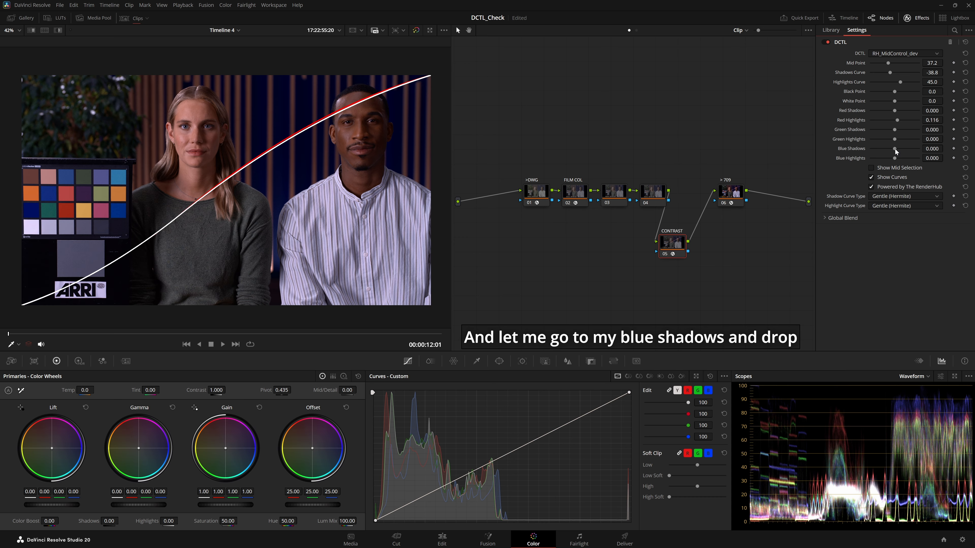
drag(895, 149, 886, 149)
drag(894, 140, 892, 140)
click(891, 178)
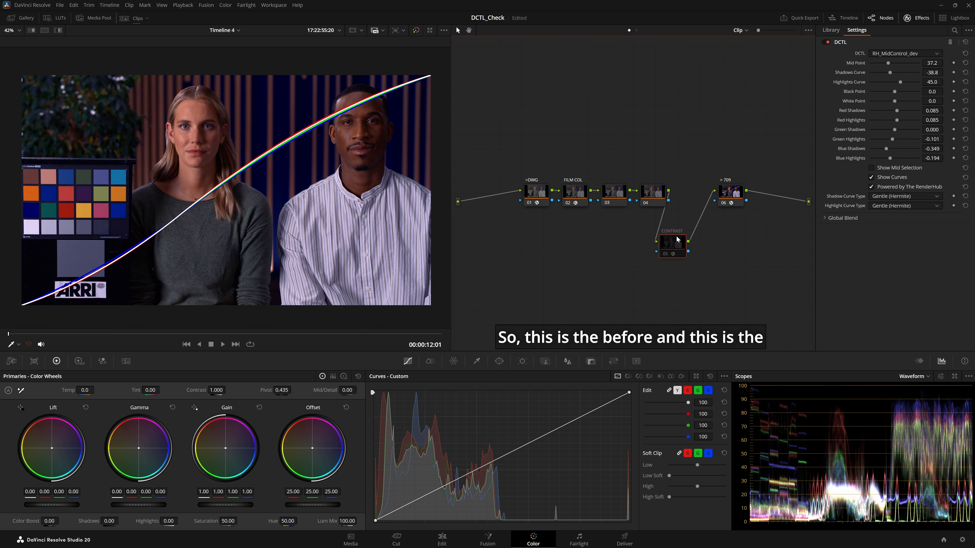
Compare the image with and without the CONTRAST node, and hide the curves overlay.
key(ctrl+d)
key(ctrl+d)
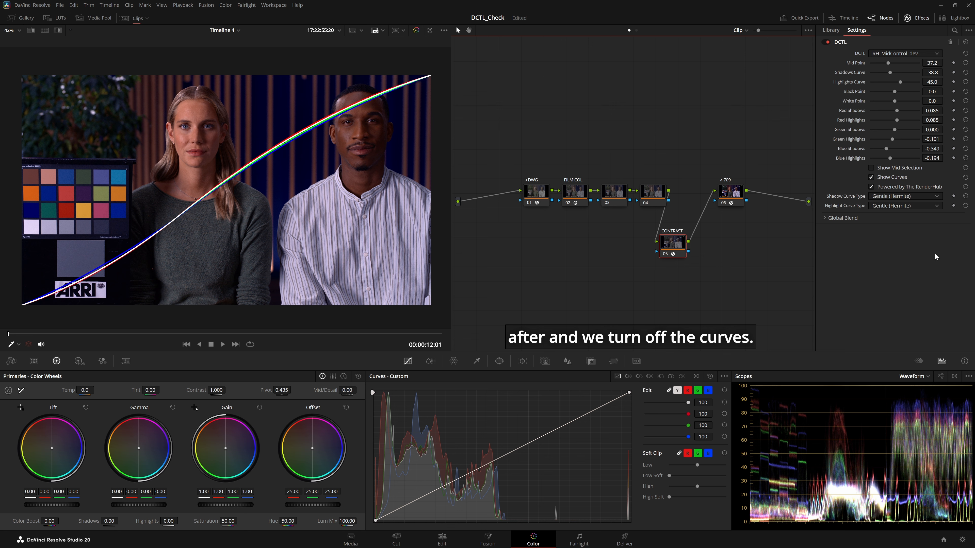
click(879, 180)
key(ctrl+d)
key(ctrl+d)
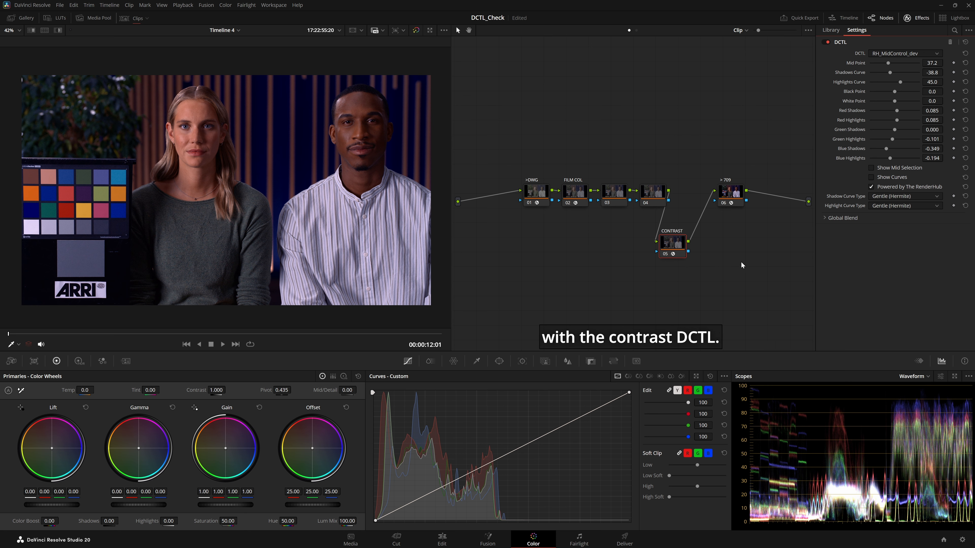